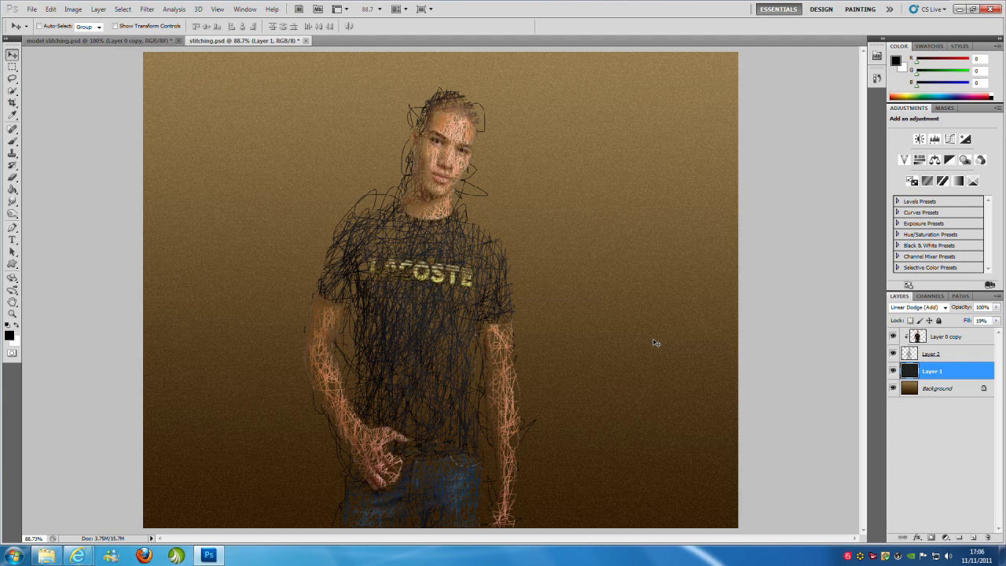
- Start a new document at 1280 × 1024 pixels, 72 ppi, RGB, white background
click(30, 10)
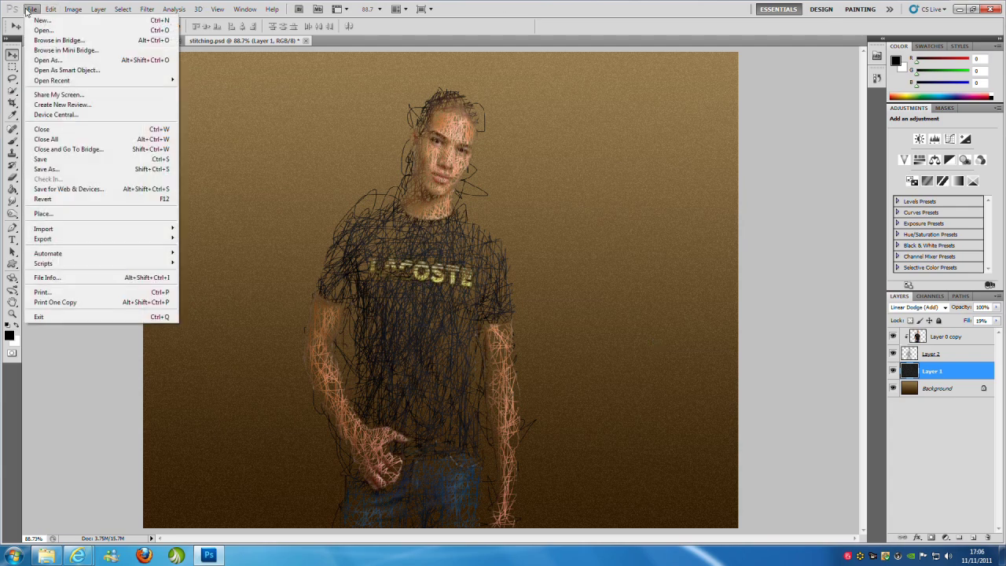
click(42, 22)
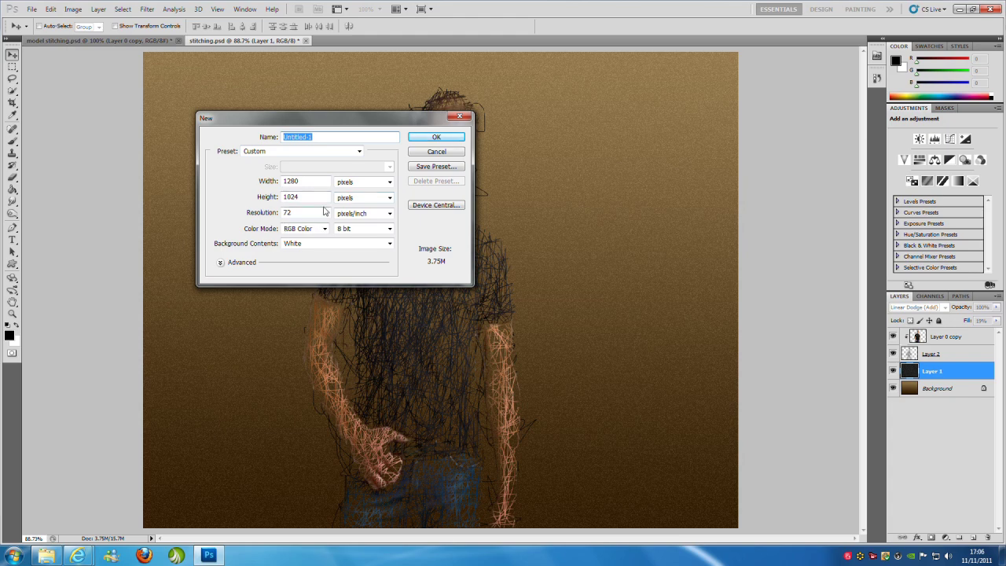
- Create the blank canvas and drag a vertical dark-brown-to-tan gradient across it, tan at the top
click(431, 137)
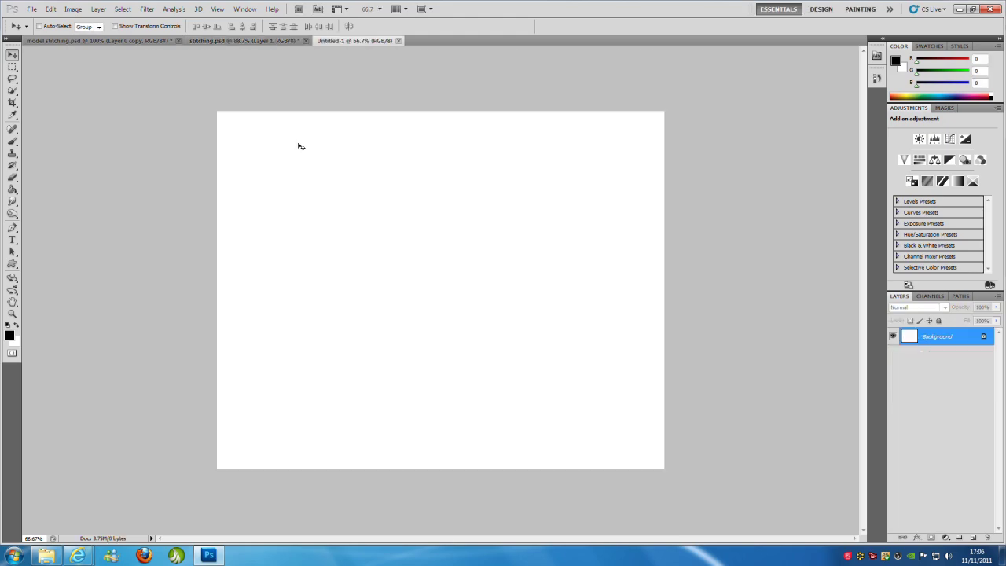
alt+scroll(353, 179, up, 1)
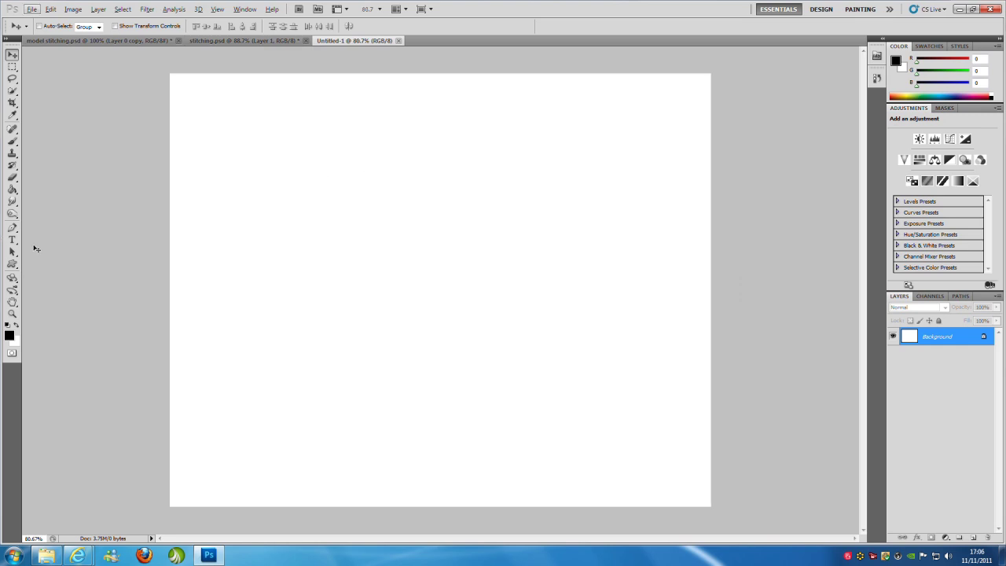
click(12, 190)
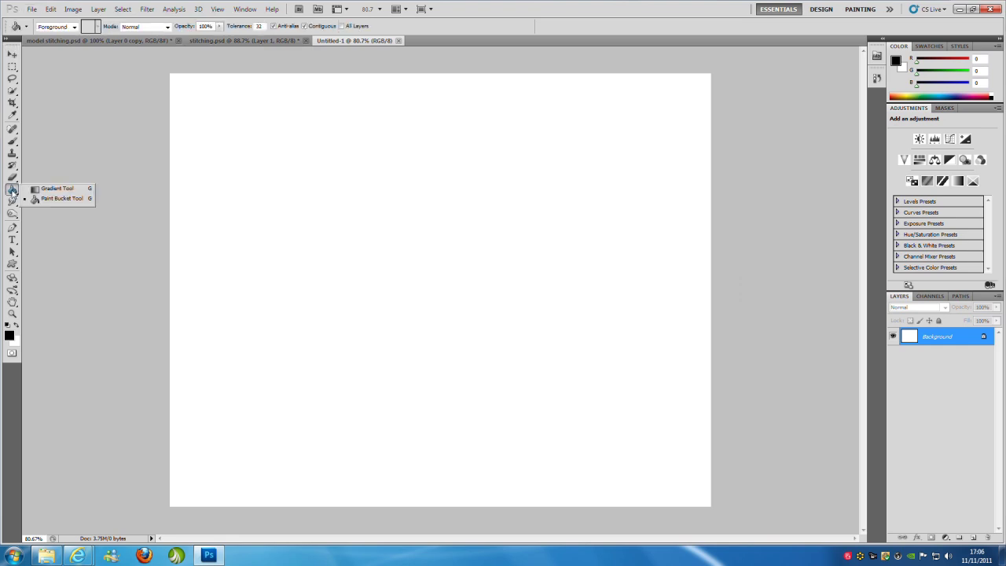
click(52, 189)
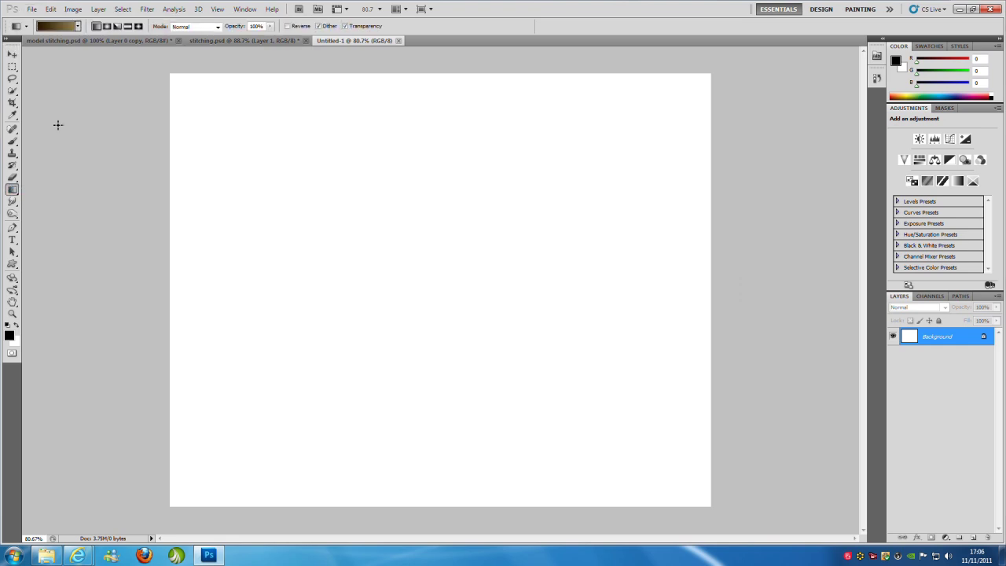
click(68, 27)
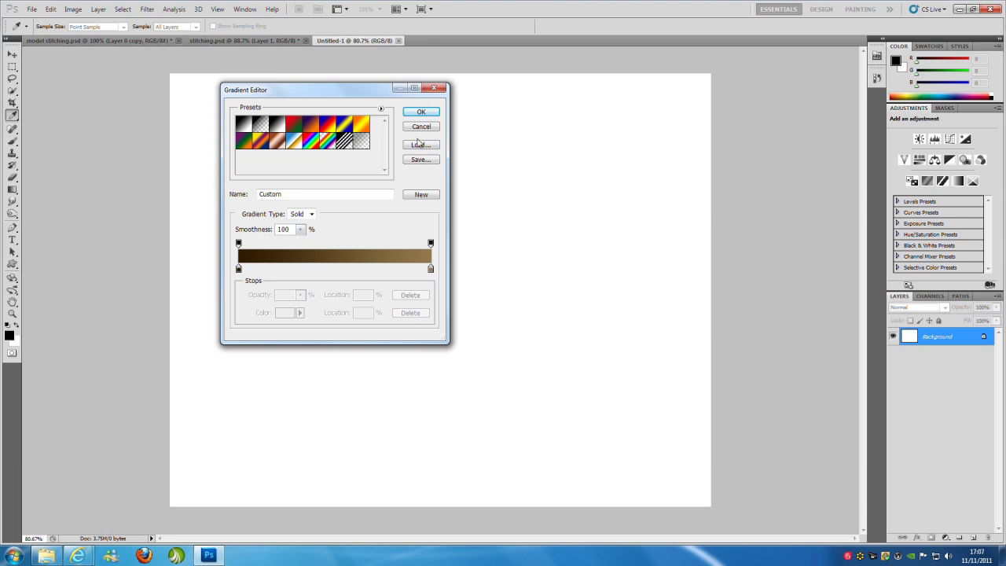
click(420, 112)
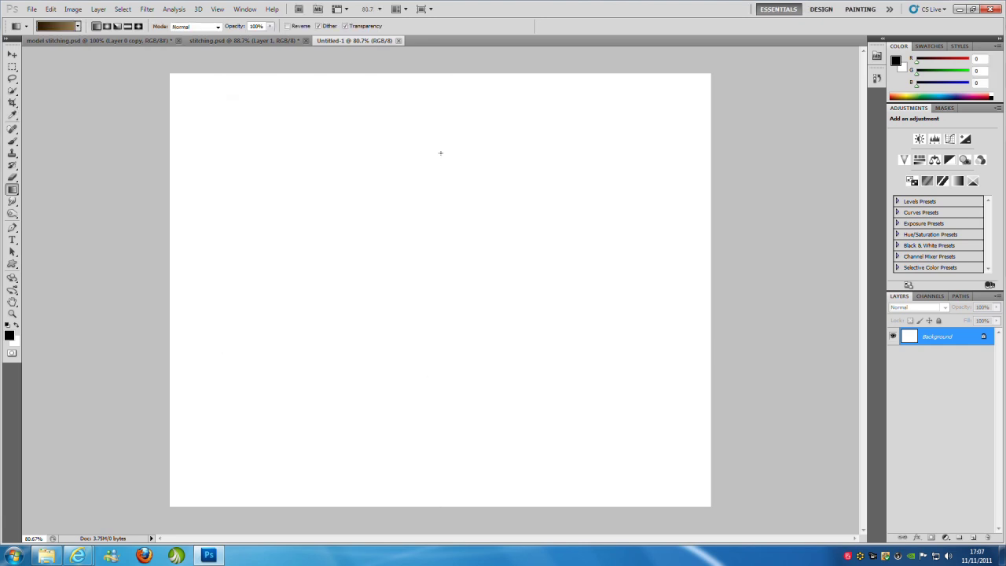
drag(438, 510, 437, 55)
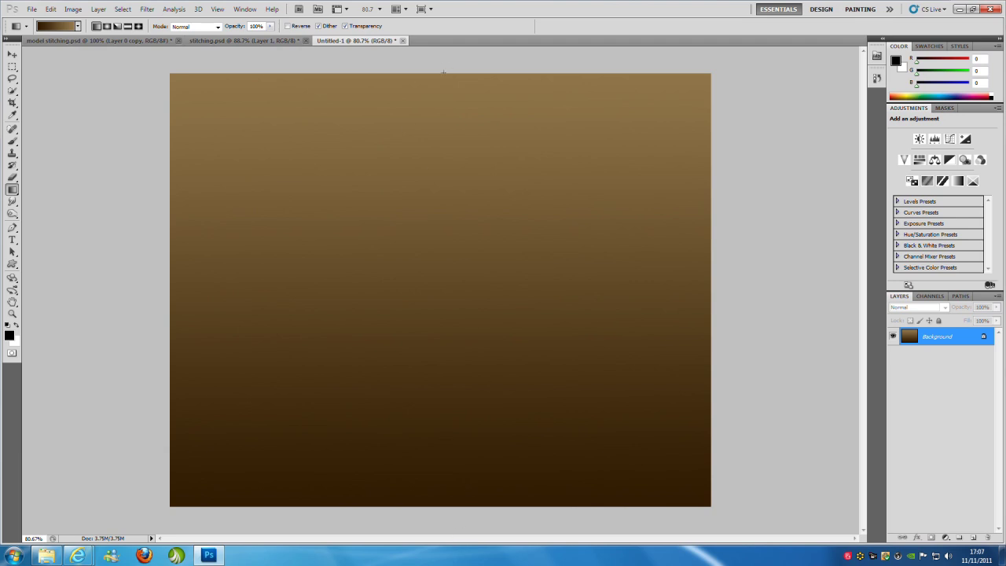
drag(452, 499, 459, 75)
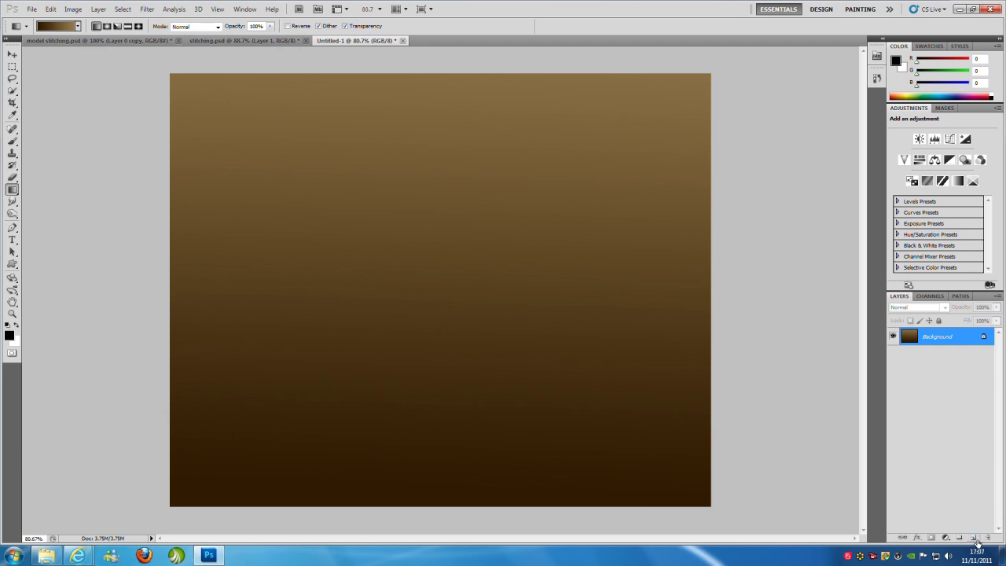
- Add Layer 1 above the background and fill it solid black with the Paint Bucket
click(975, 539)
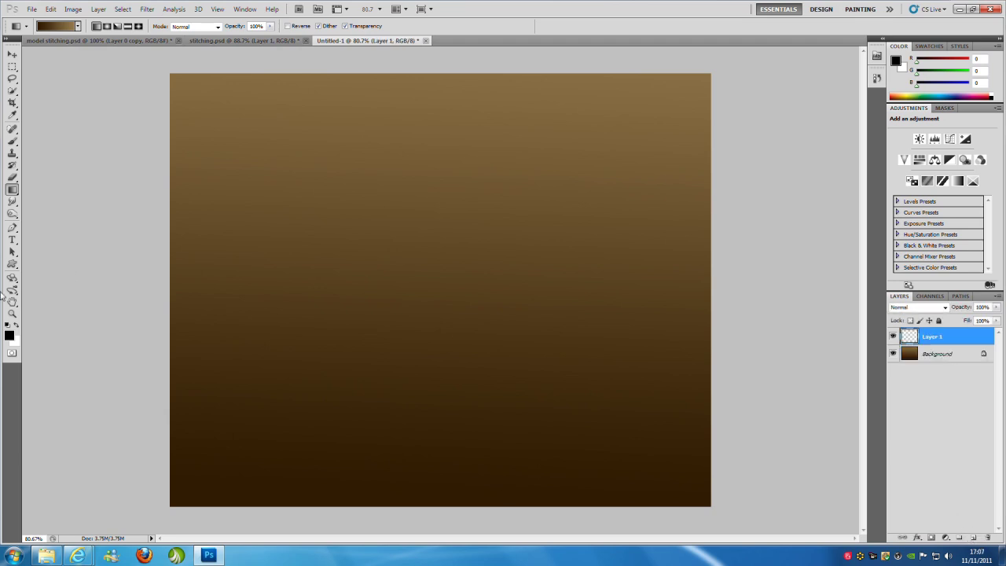
right_click(12, 189)
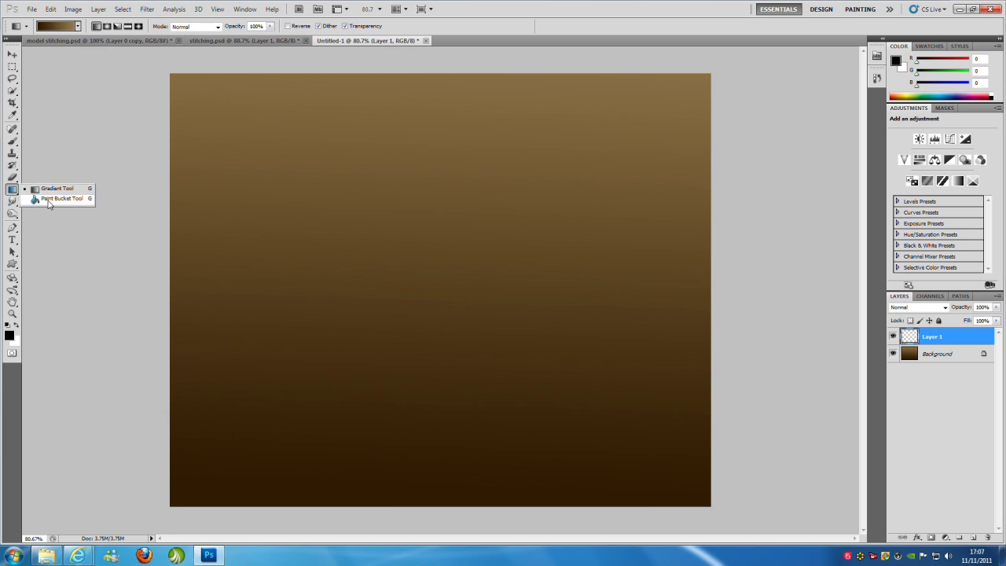
click(49, 199)
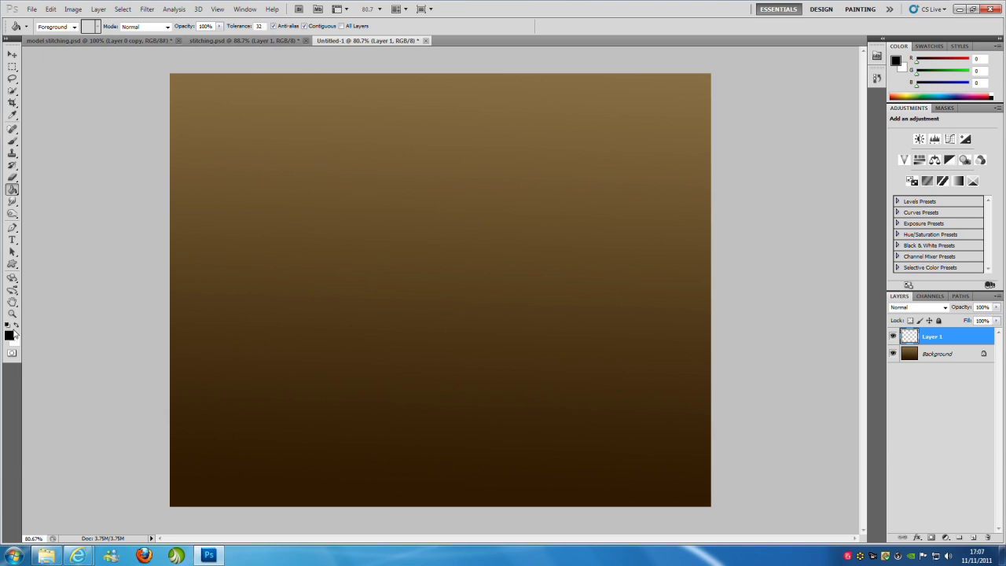
click(488, 180)
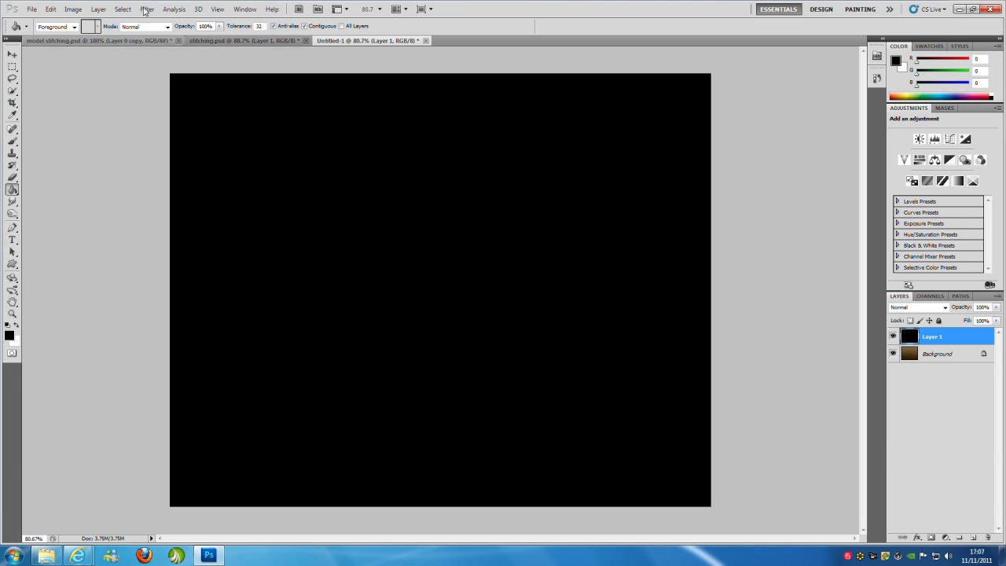
- Apply Add Noise to Layer 1 with Uniform, Monochromatic settings
click(148, 10)
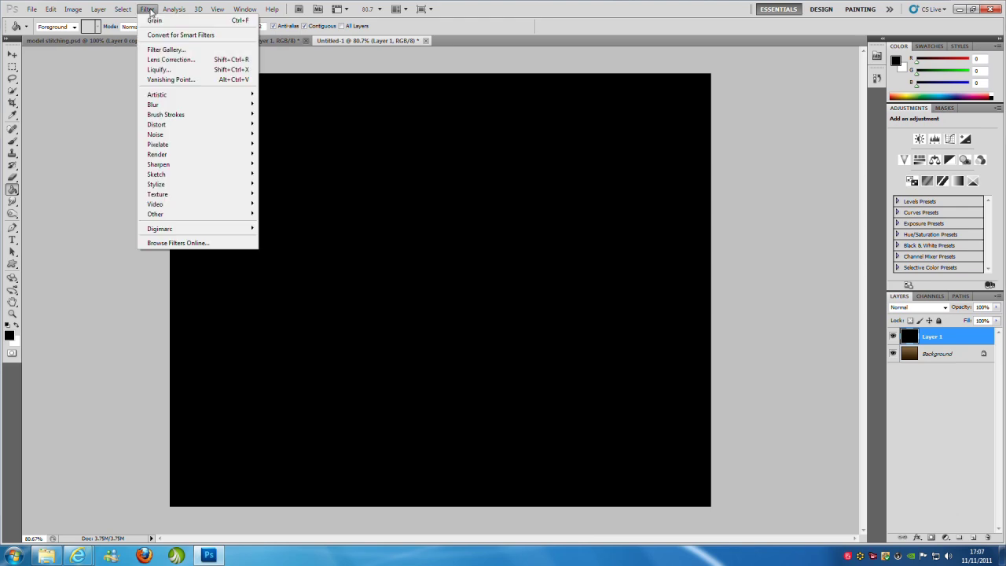
mouse_move(176, 138)
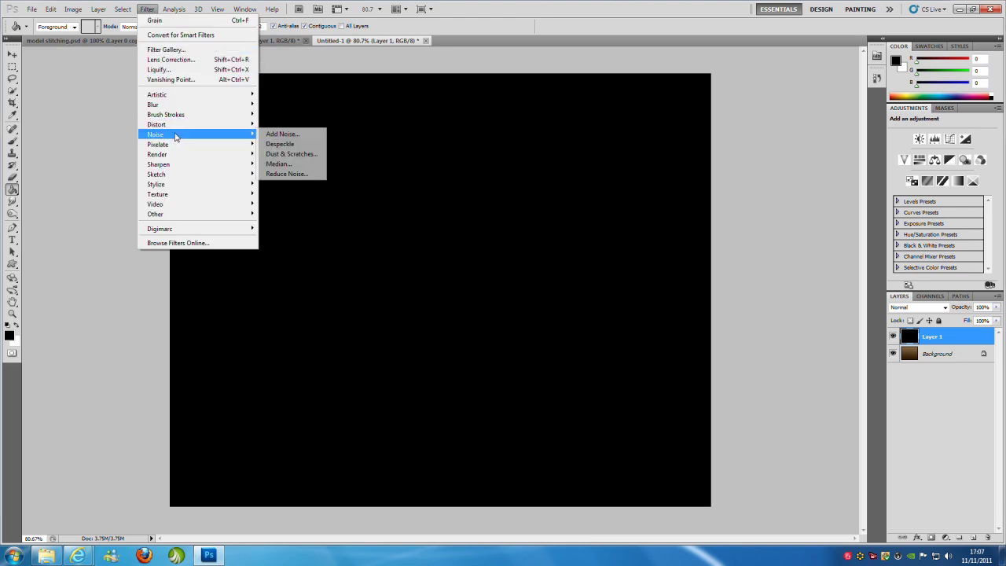
click(281, 134)
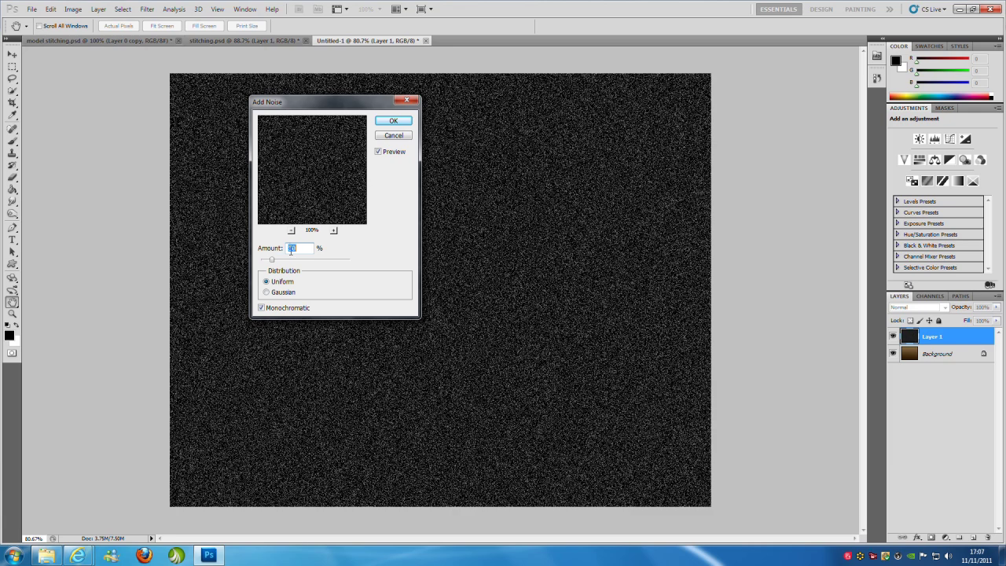
click(393, 123)
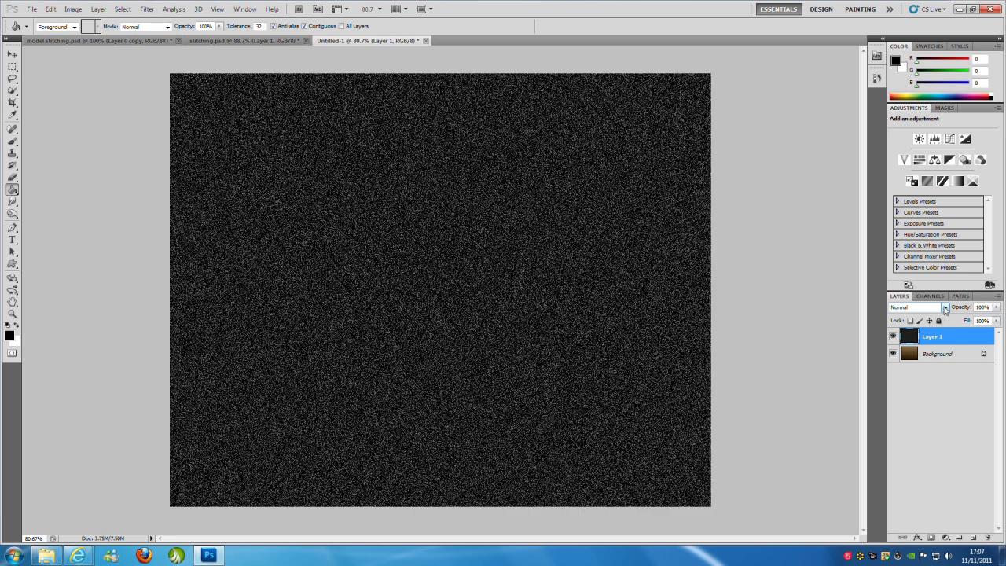
- Set Layer 1's blend mode to Linear Dodge (Add) and lower its fill to 67%
click(945, 309)
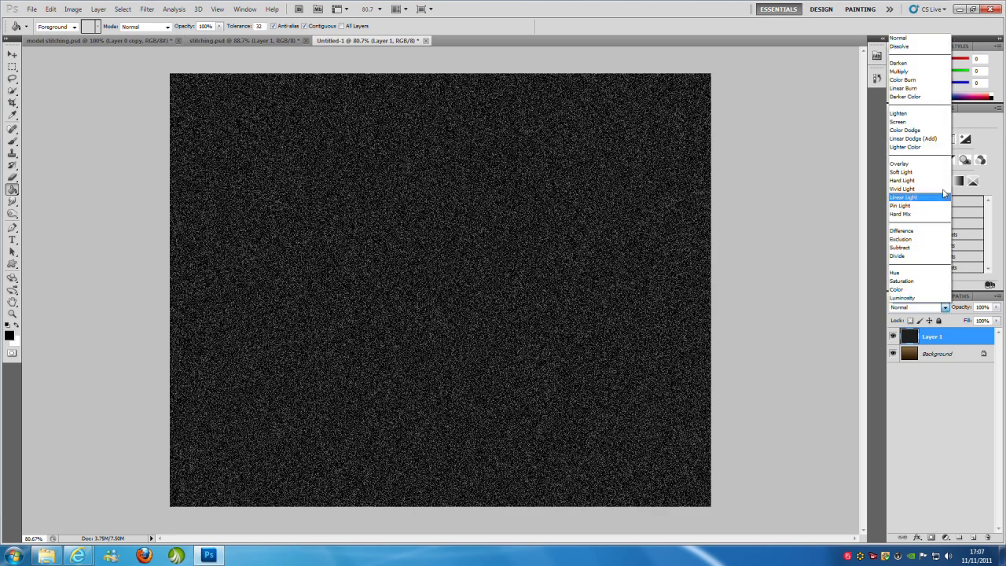
click(934, 139)
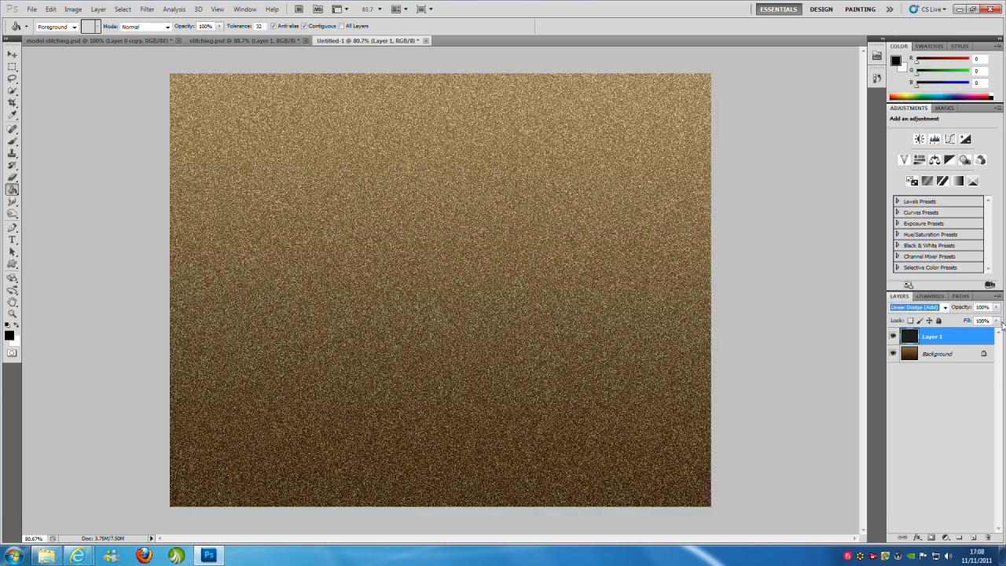
drag(996, 321, 963, 346)
click(955, 409)
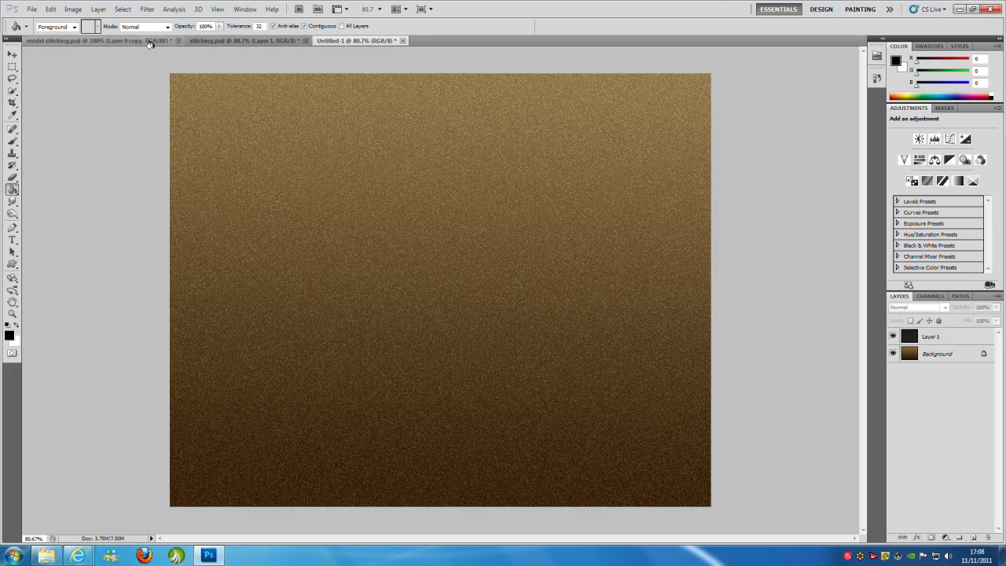
- Drag Layer 0 copy from model stitching.psd onto the Untitled-1 canvas with the Move tool
click(99, 42)
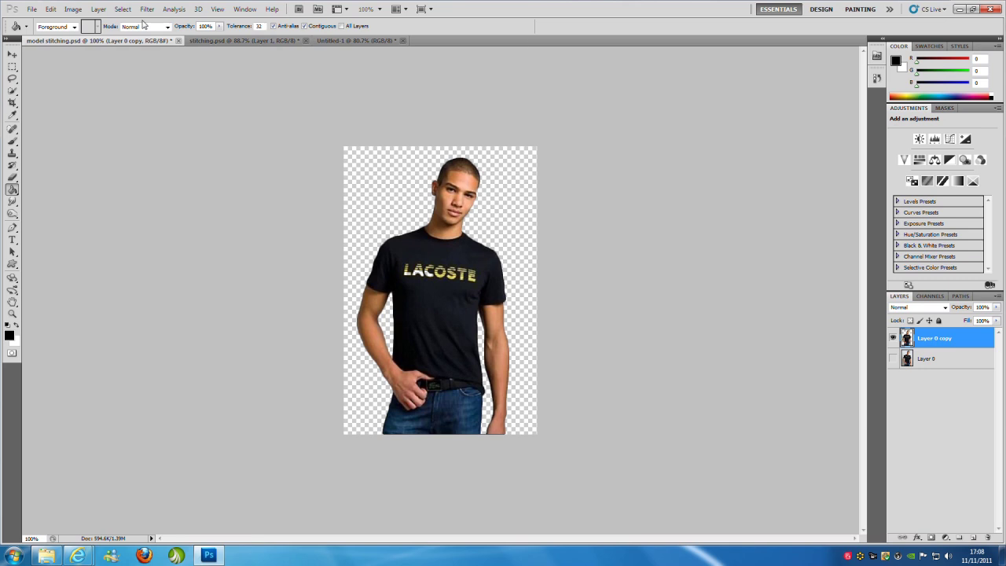
click(13, 55)
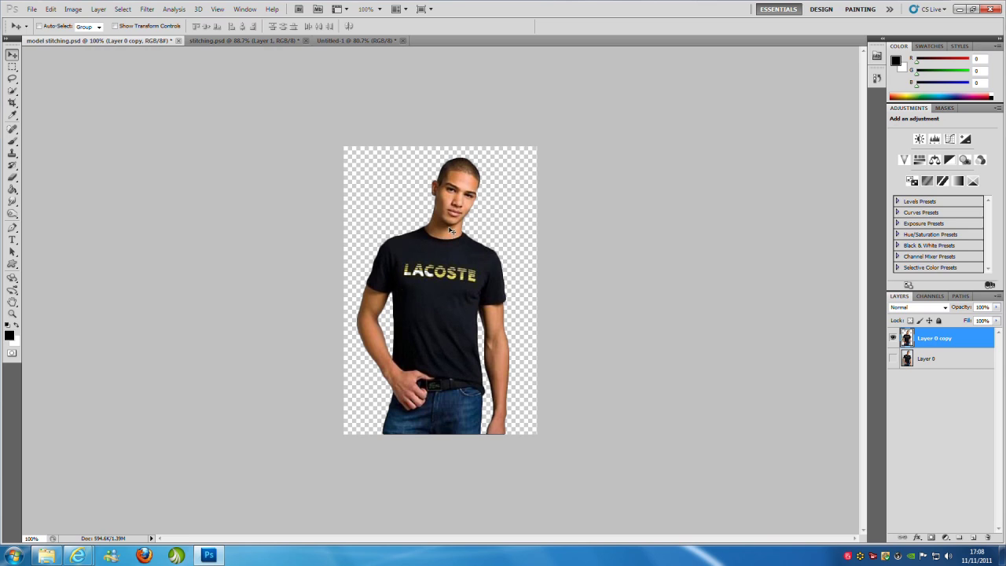
click(12, 91)
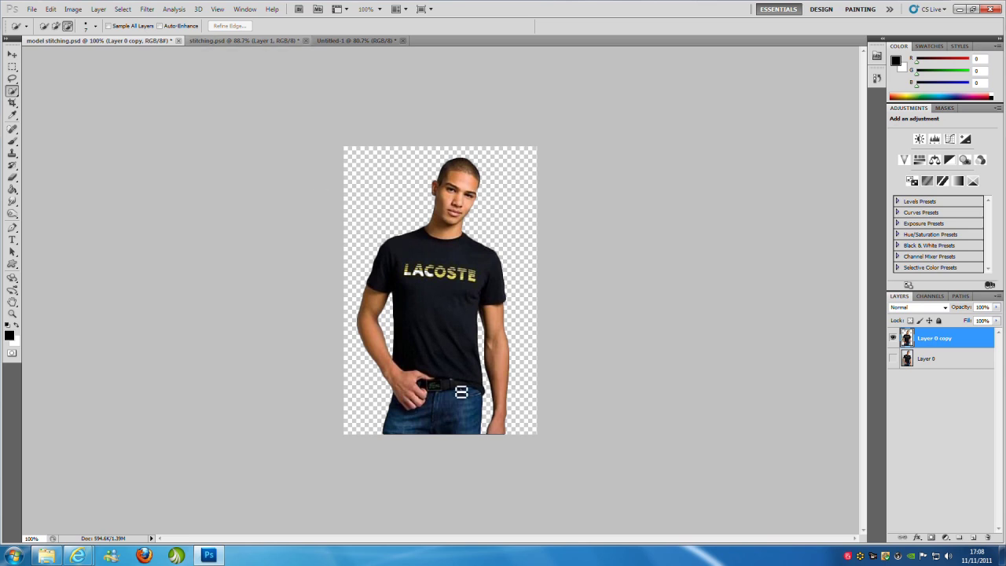
click(12, 55)
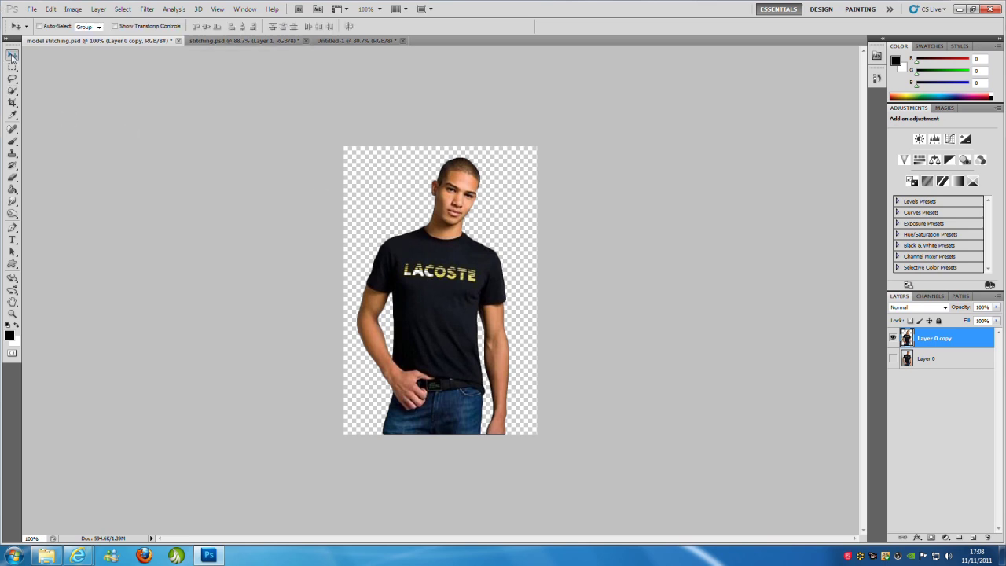
drag(457, 281, 418, 393)
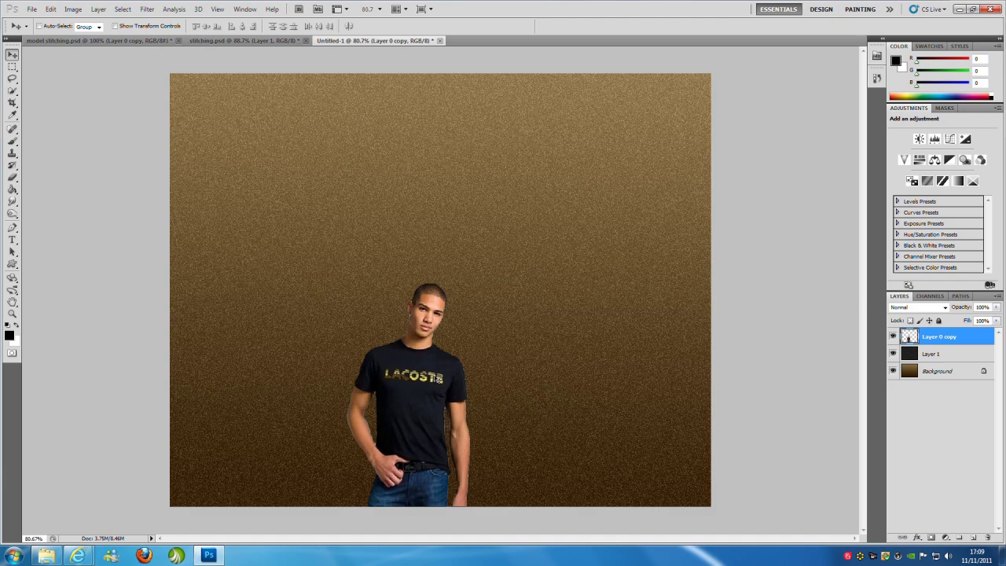
- Free-transform the model to scale him up, widen him slightly, and centre him
key(ctrl+t)
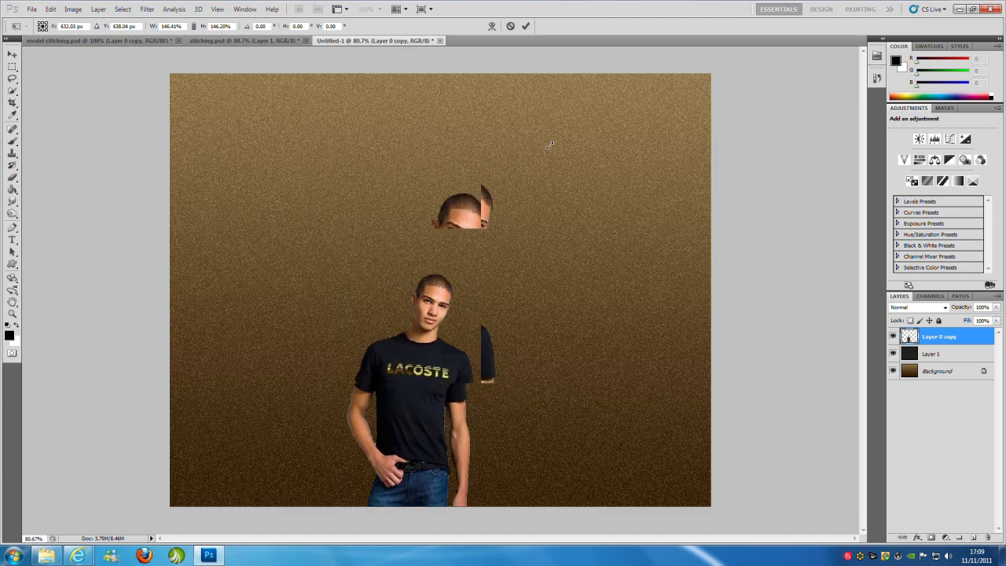
drag(549, 146, 474, 222)
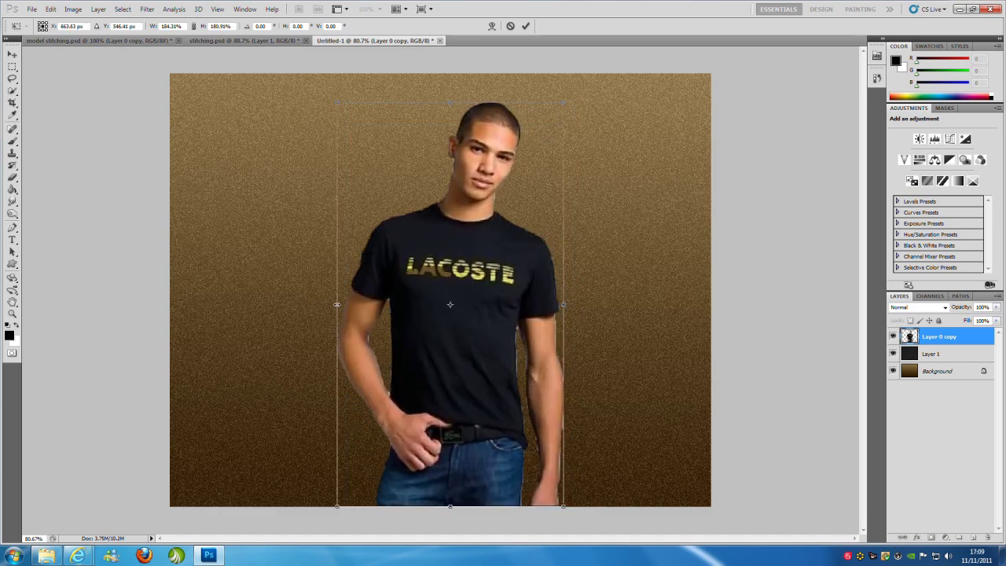
drag(337, 304, 330, 304)
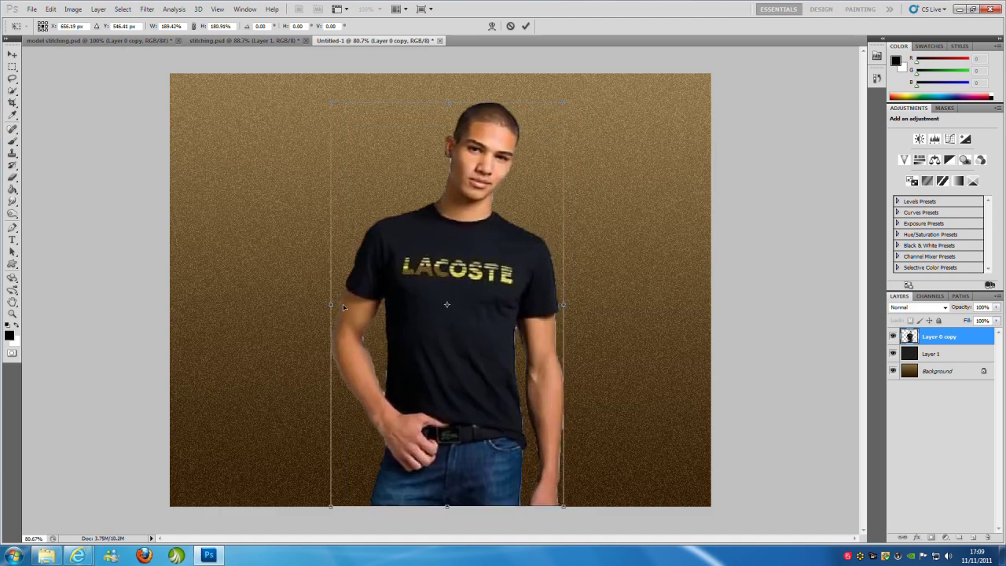
click(527, 27)
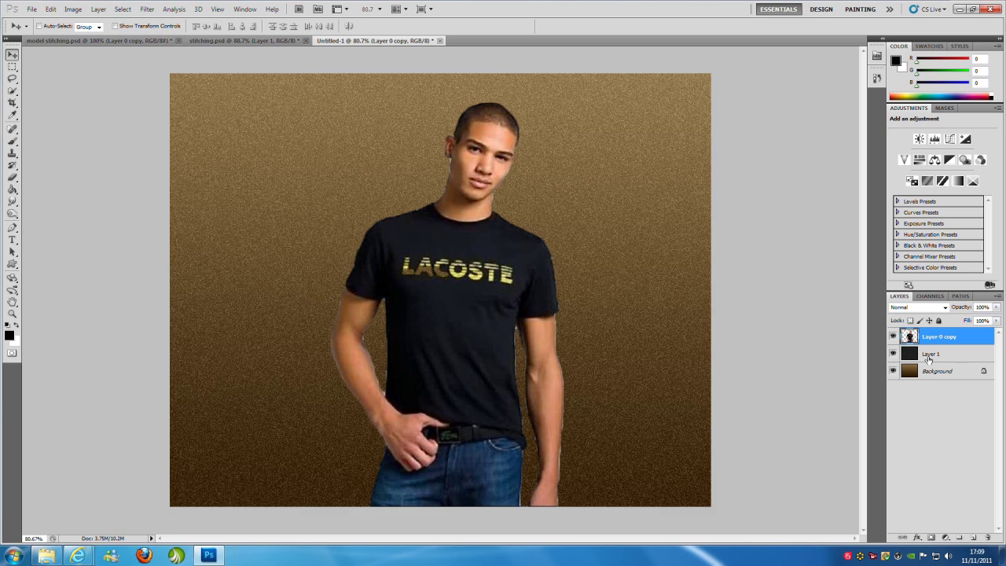
- Add Layer 2 above Layer 1 and set the Brush tool to a 1 px size
click(948, 356)
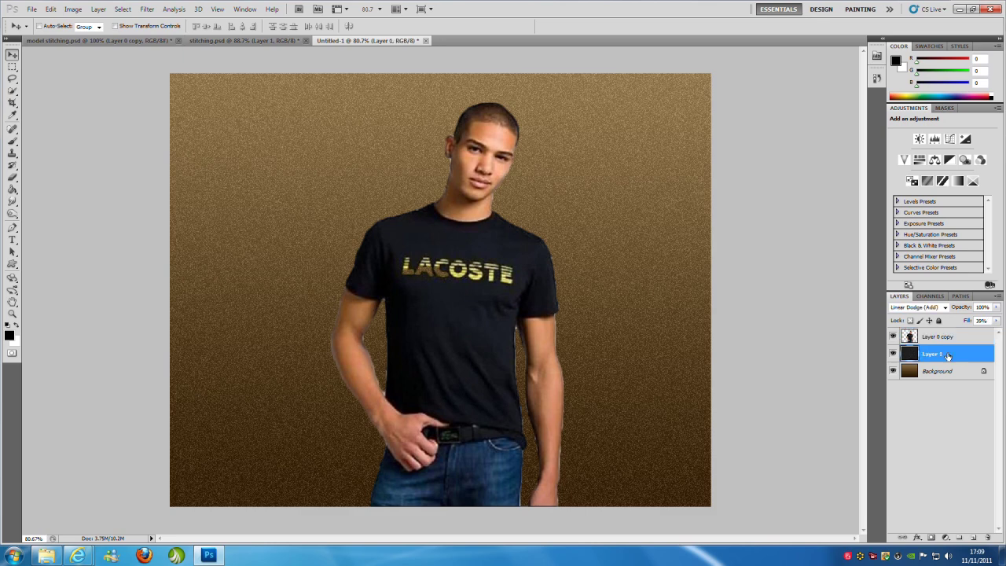
click(974, 538)
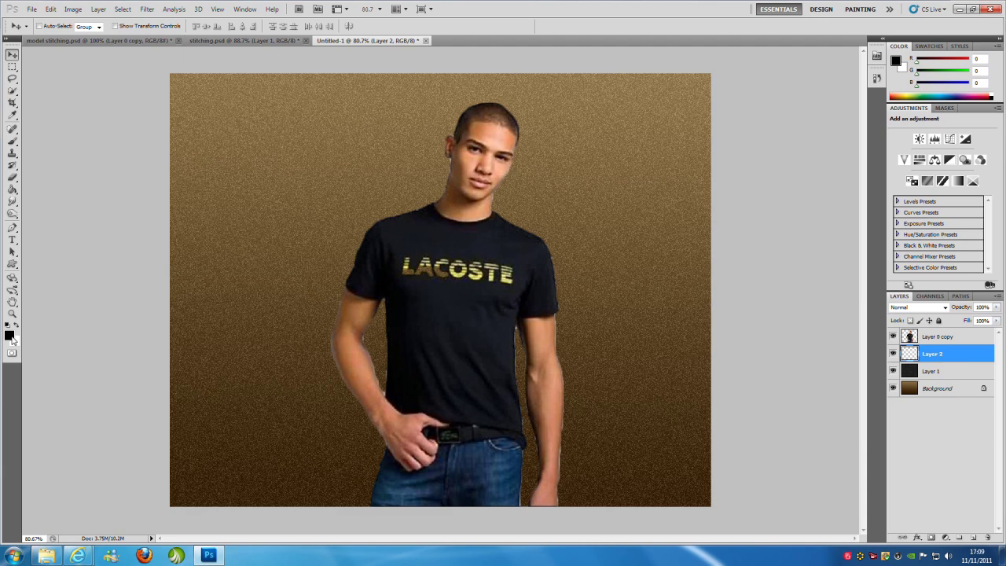
click(13, 141)
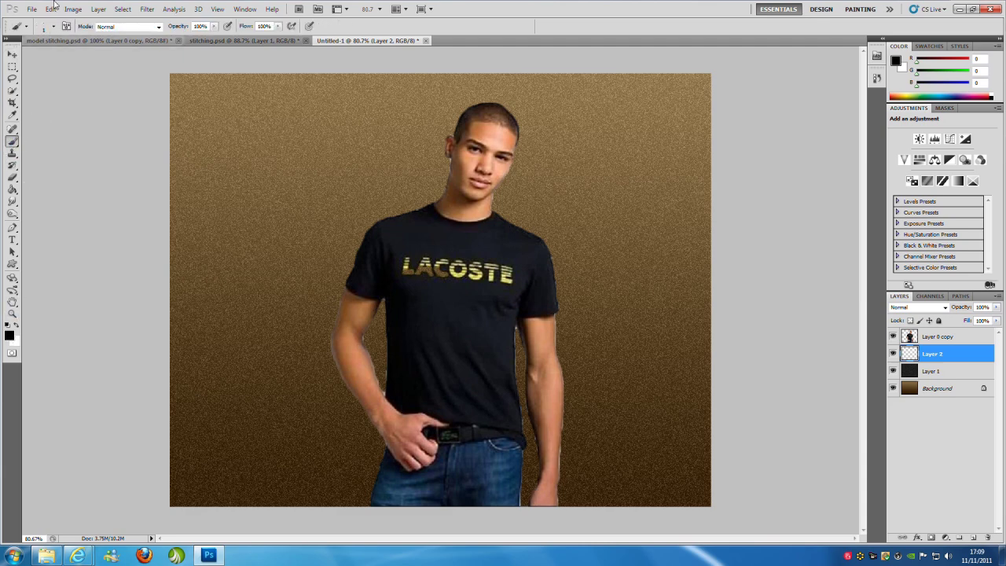
click(54, 26)
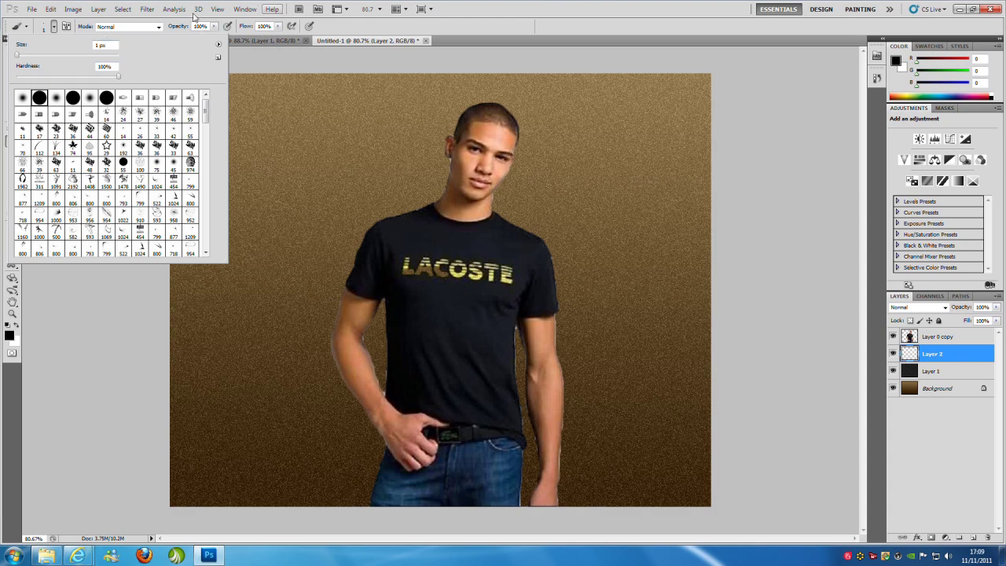
click(55, 29)
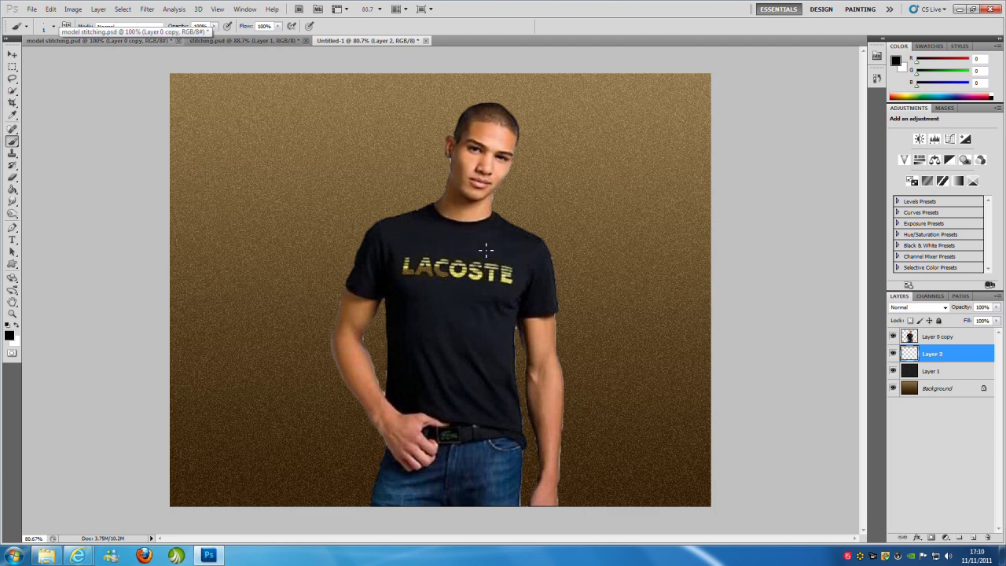
- On Layer 2, moved above the photo, scribble black lines over the head, face and shirt chest
mouse_move(351, 248)
mouse_down()
mouse_move(433, 211)
mouse_move(505, 139)
mouse_move(508, 113)
mouse_move(499, 187)
mouse_up()
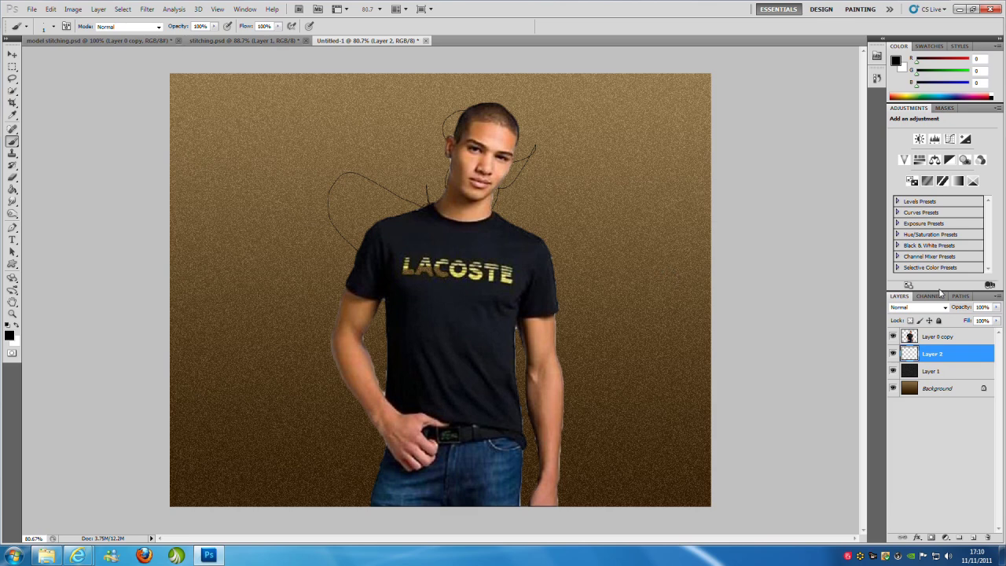
drag(958, 357, 961, 334)
mouse_move(487, 149)
mouse_down()
mouse_move(483, 126)
mouse_move(476, 132)
mouse_move(486, 118)
mouse_move(506, 123)
mouse_move(501, 153)
mouse_move(480, 126)
mouse_move(460, 150)
mouse_move(519, 123)
mouse_move(422, 246)
mouse_up()
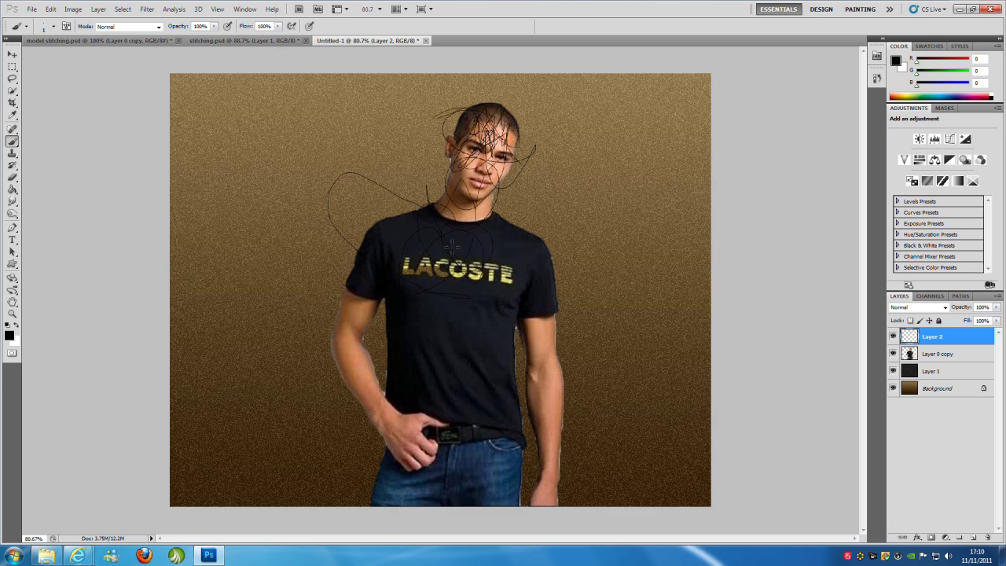
mouse_move(459, 175)
mouse_down()
mouse_move(503, 211)
mouse_move(406, 250)
mouse_up()
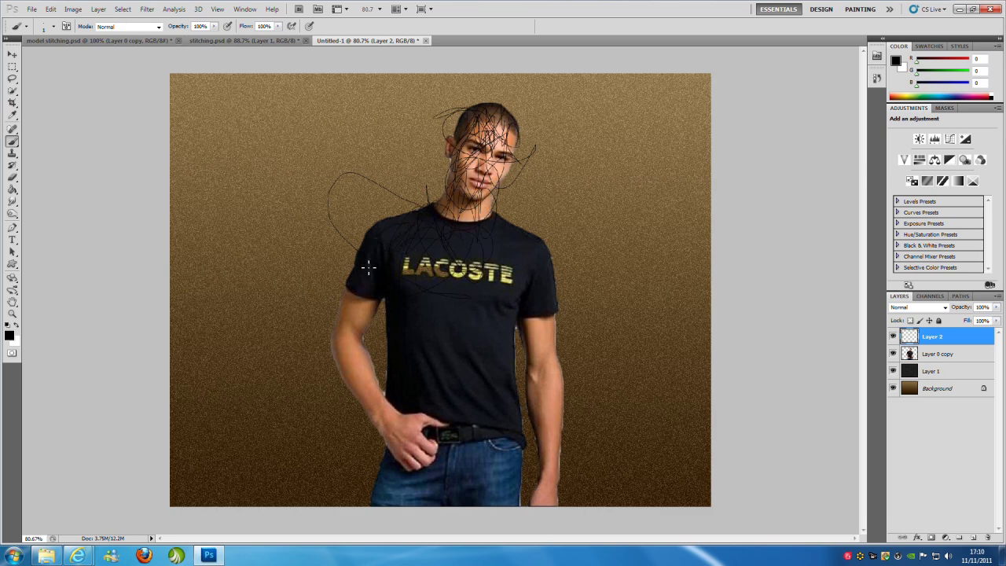
mouse_move(368, 267)
mouse_down()
mouse_move(429, 299)
mouse_move(391, 276)
mouse_move(405, 316)
mouse_move(448, 248)
mouse_move(477, 297)
mouse_move(517, 271)
mouse_up()
mouse_move(512, 176)
mouse_down()
mouse_move(470, 179)
mouse_move(478, 135)
mouse_move(494, 194)
mouse_up()
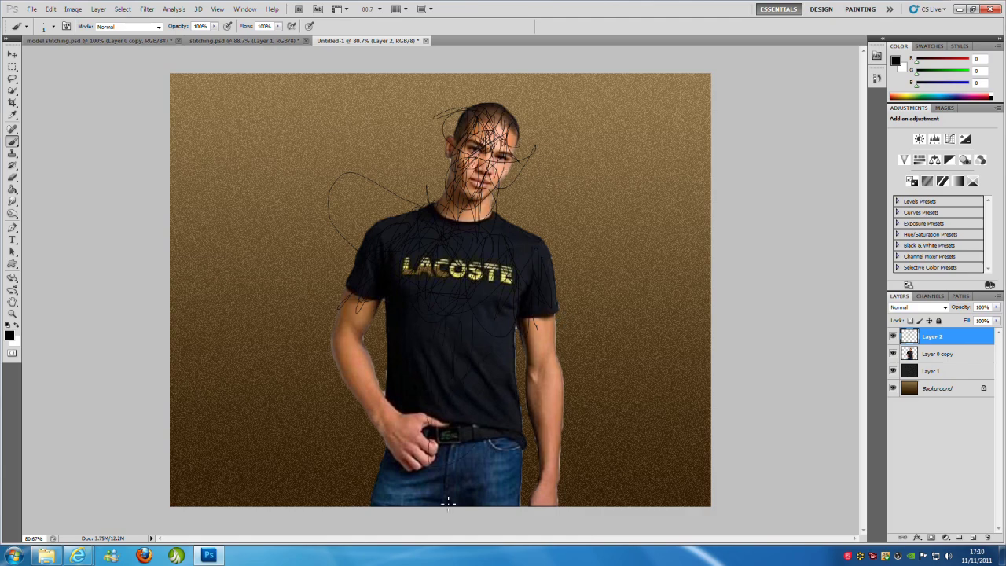
- Scribble over the jeans, arm and forearm, then move Layer 2 back below the photo
mouse_move(443, 472)
mouse_down()
mouse_move(385, 330)
mouse_move(347, 369)
mouse_move(340, 346)
mouse_move(389, 431)
mouse_move(416, 456)
mouse_move(422, 416)
mouse_up()
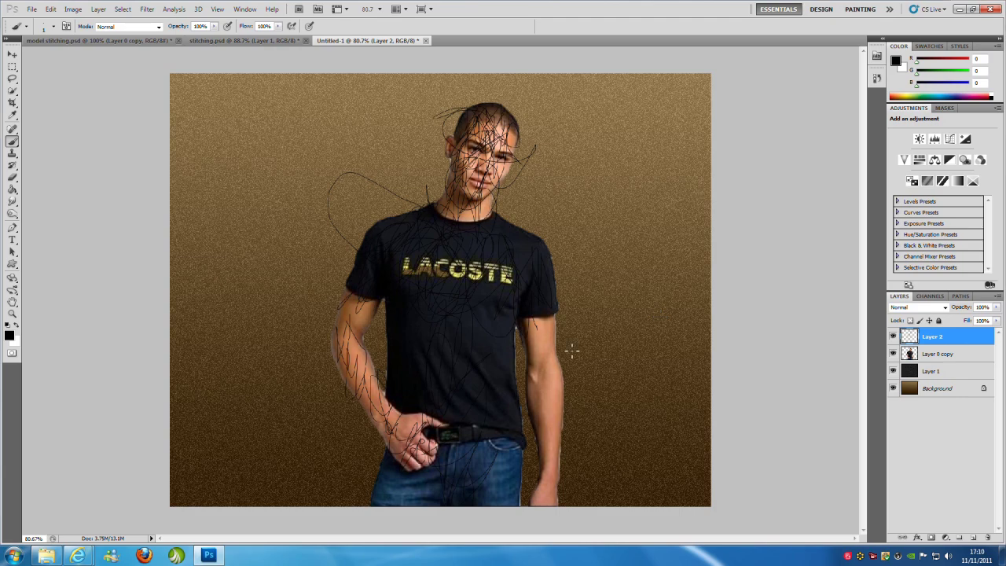
mouse_move(557, 332)
mouse_down()
mouse_move(544, 441)
mouse_move(561, 510)
mouse_up()
mouse_move(568, 456)
mouse_down()
mouse_move(551, 364)
mouse_move(509, 369)
mouse_up()
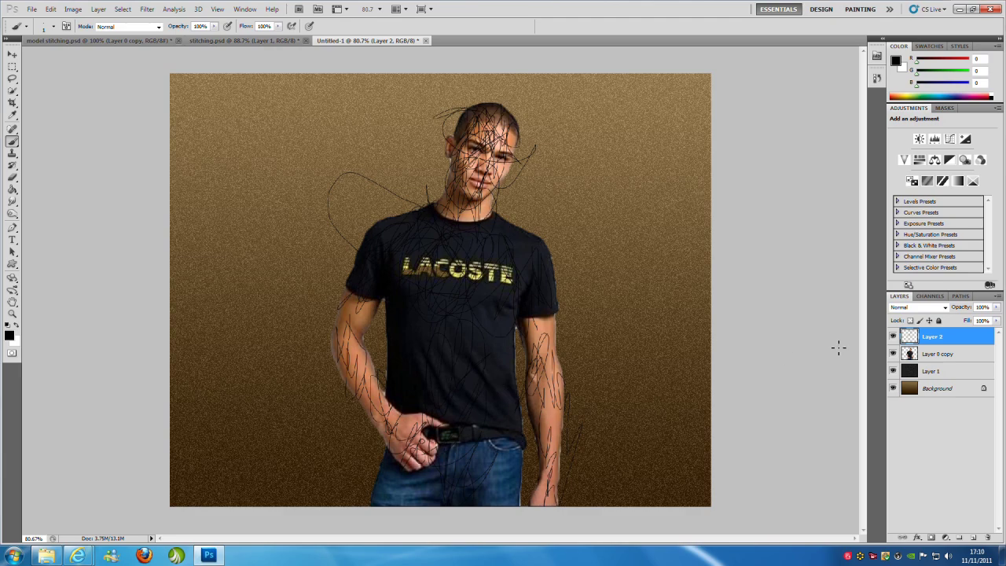
drag(971, 334, 967, 367)
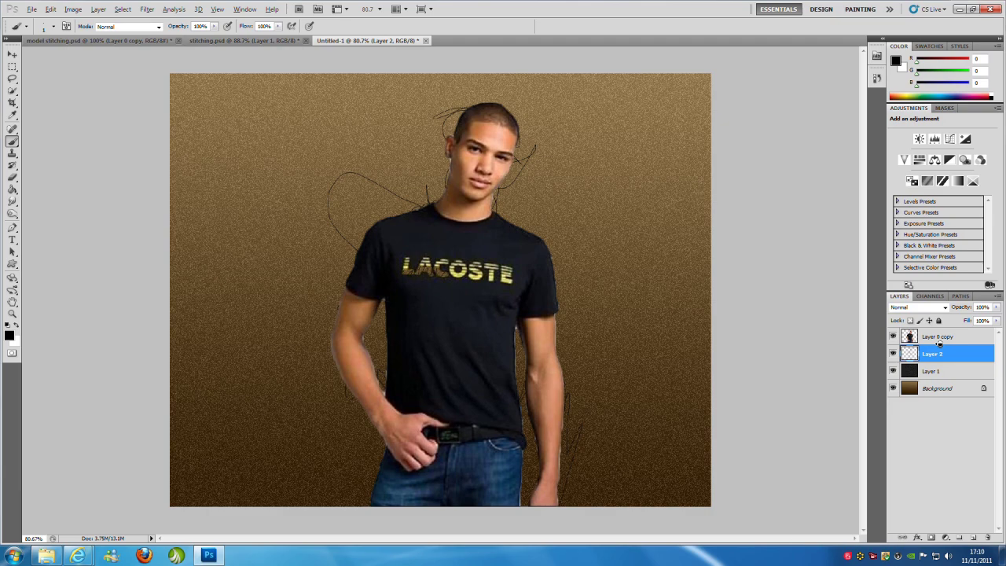
- Clip Layer 0 copy to the scribble layer, load the figure's outline selection, and switch to stitching.psd
alt+click(936, 345)
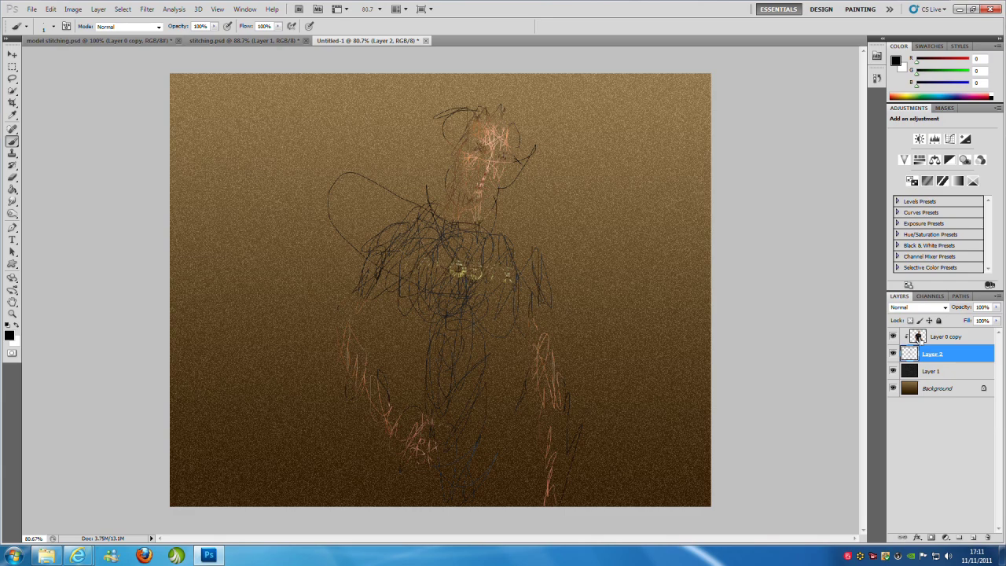
ctrl+click(918, 338)
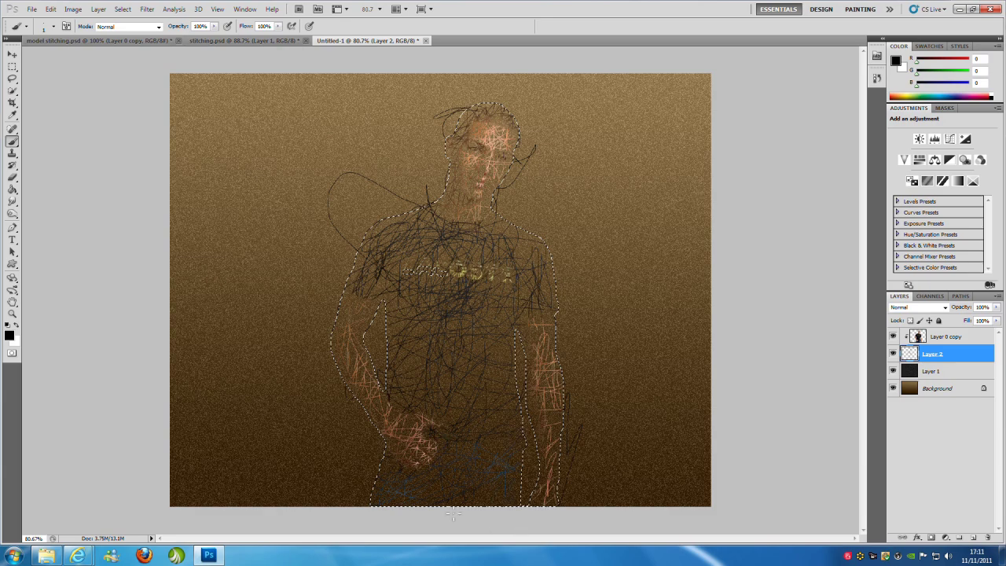
click(210, 42)
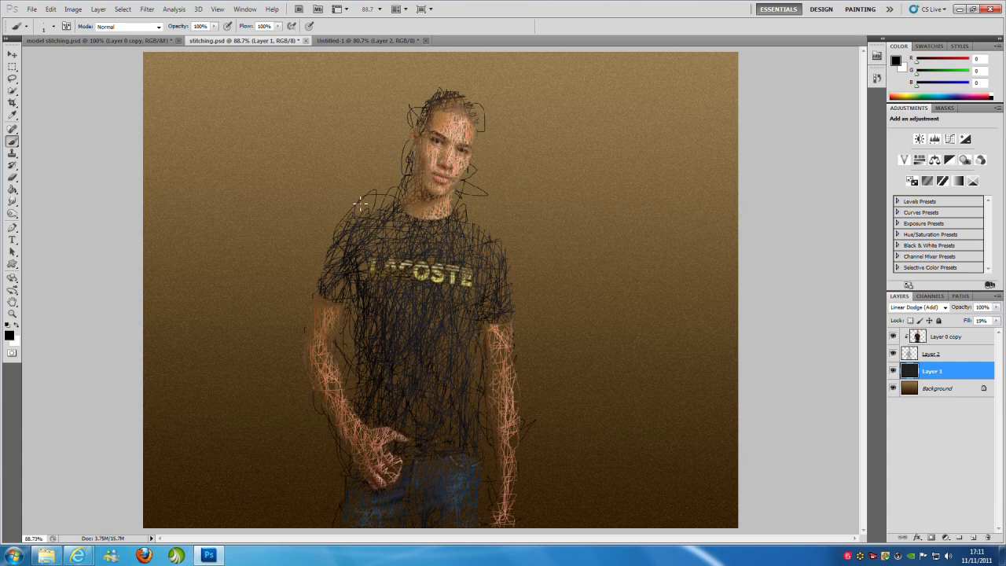
- Pick the Eraser and target Layer 2 to clear stray scribbles outside the figure
click(12, 177)
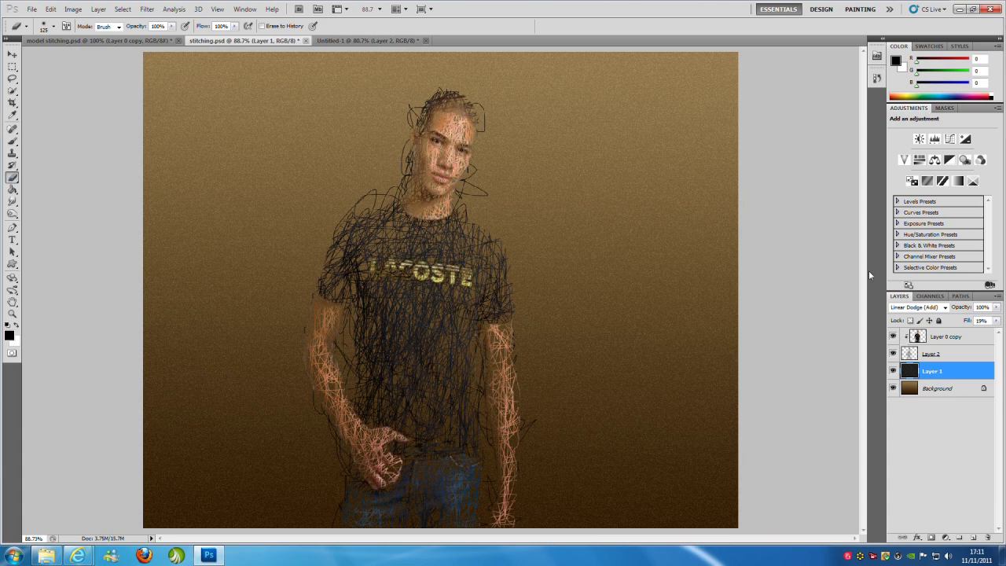
click(943, 355)
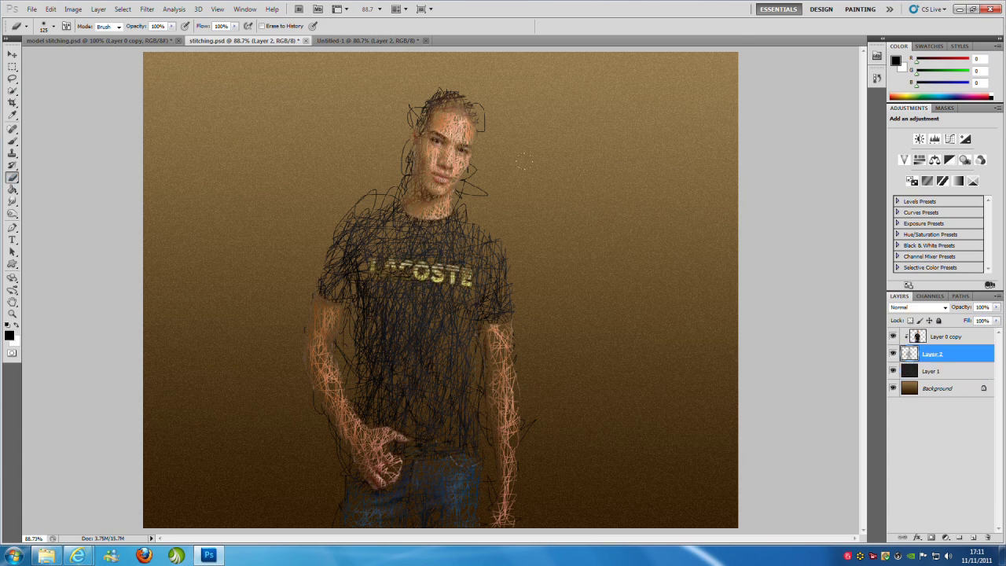